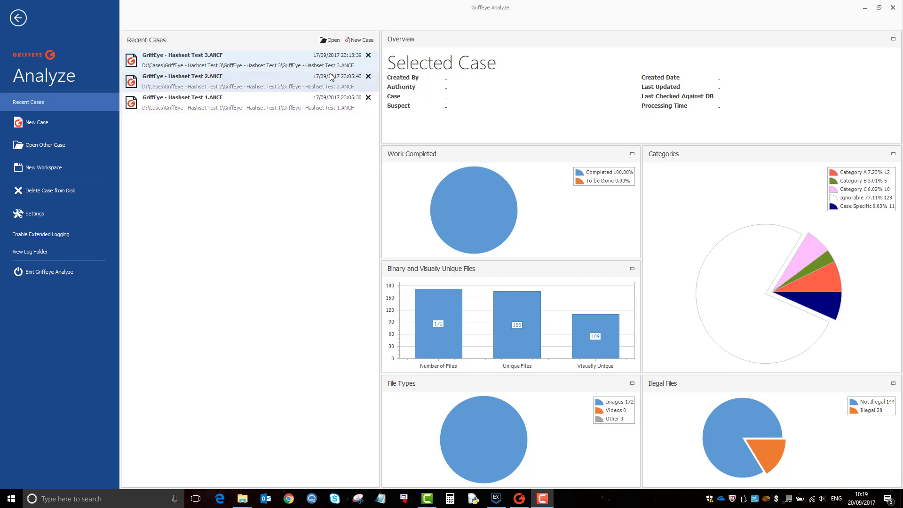
# - Create a new case and save it as "GriffEye - Video Test" in the D:\Cases\GriffEye - Video Test folder
pyautogui.click(359, 41)
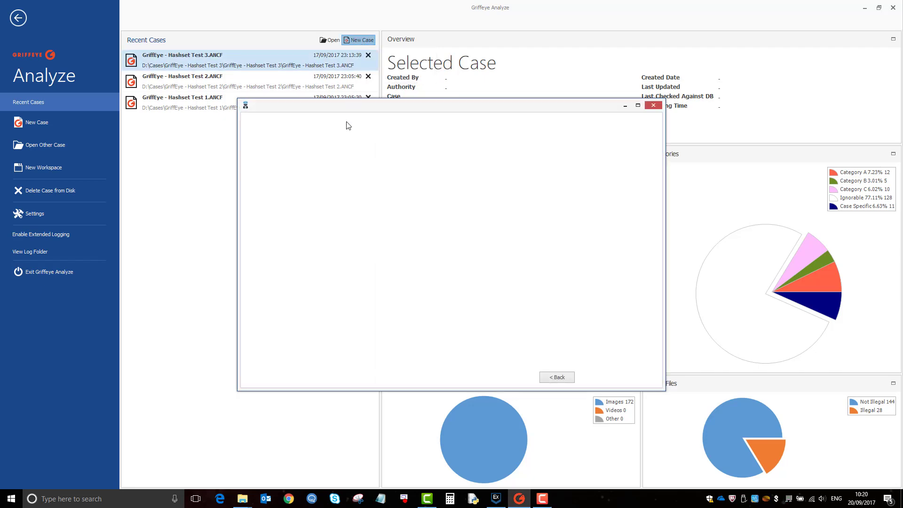
pyautogui.click(388, 213)
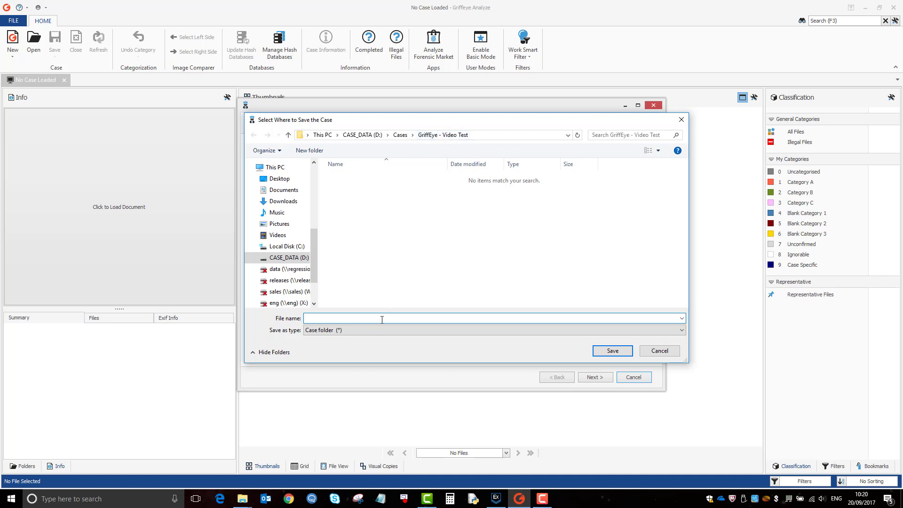
pyautogui.write('GriffEye - Video Test')
pyautogui.click(606, 353)
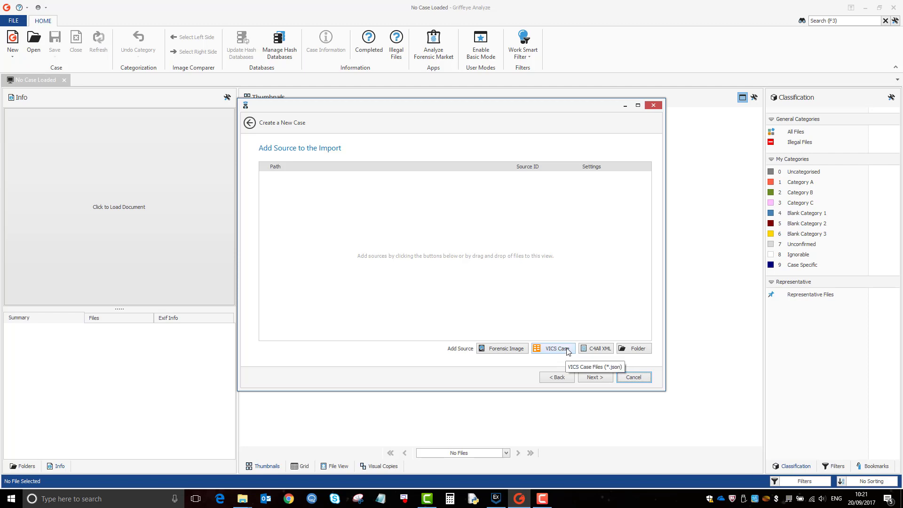
# - Choose Export.json from D:\Hash Database\AXIOM Uncategorized Export\Hashset Test 3 as a VICS case source
pyautogui.click(568, 352)
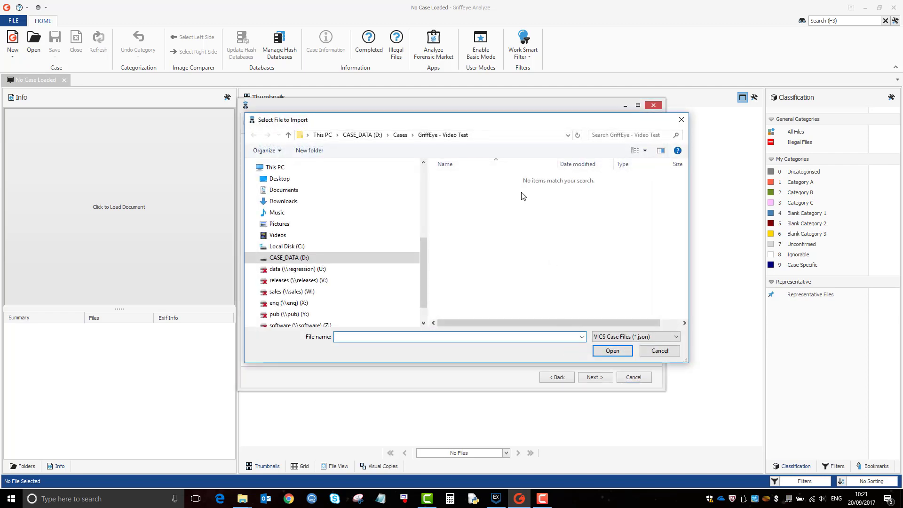
pyautogui.click(303, 258)
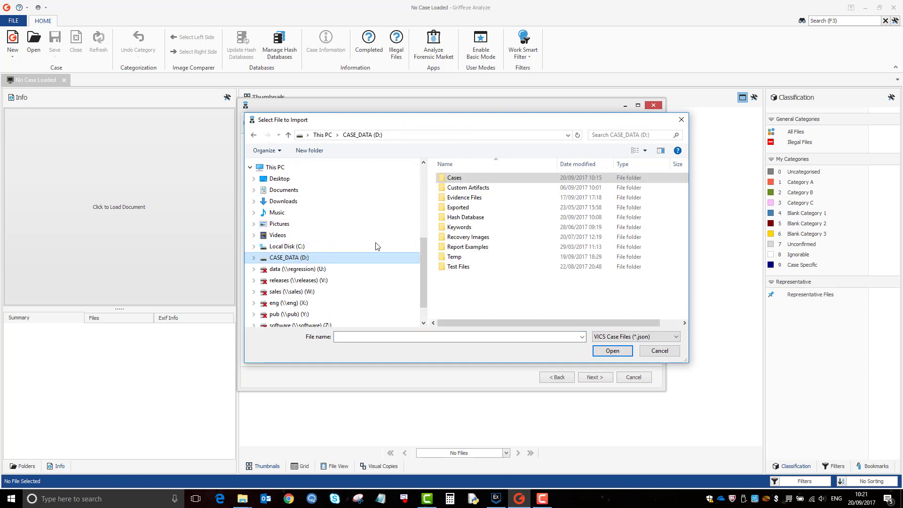
pyautogui.doubleClick(478, 217)
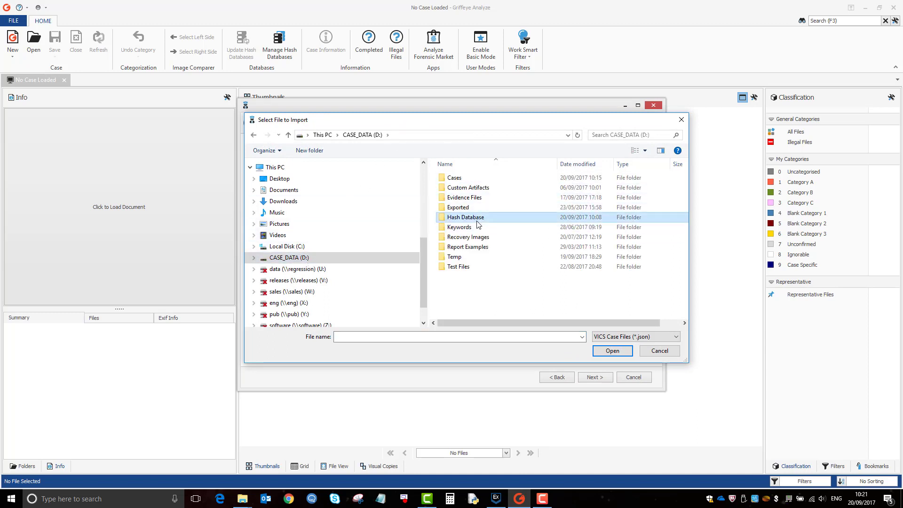
pyautogui.doubleClick(497, 178)
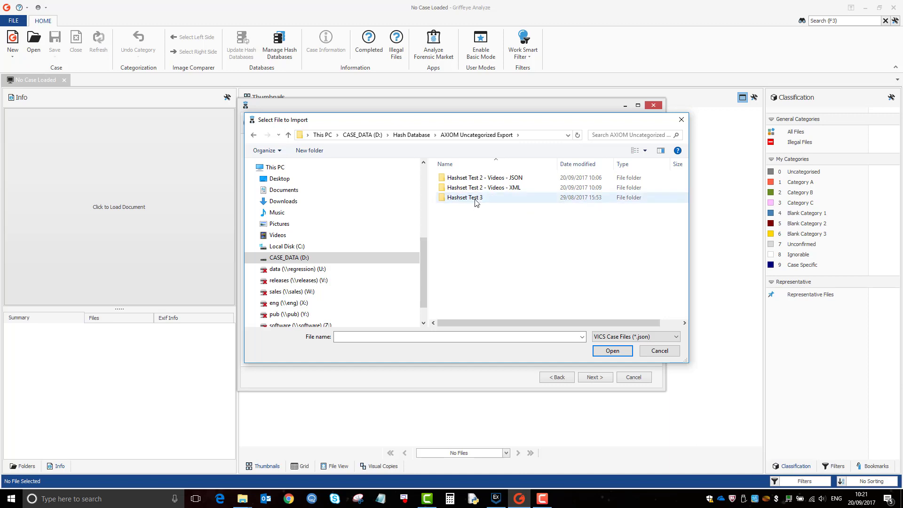
pyautogui.doubleClick(477, 199)
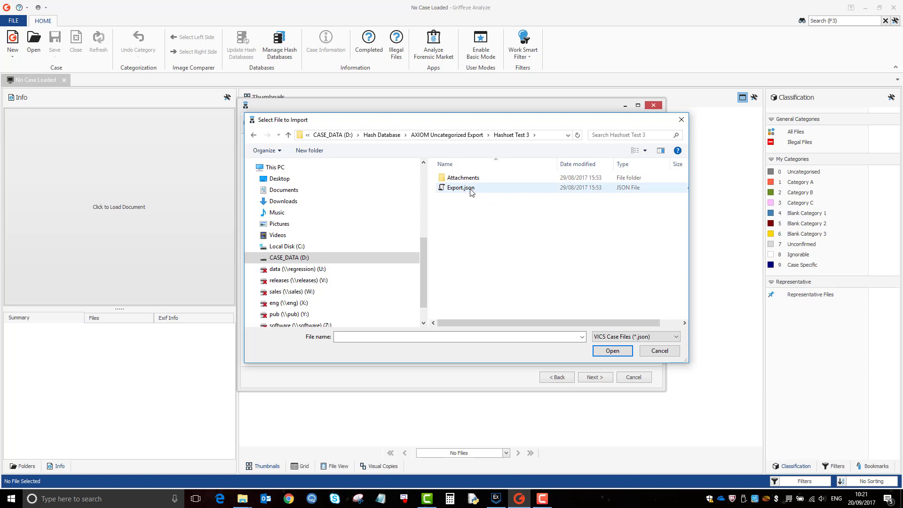
pyautogui.click(471, 192)
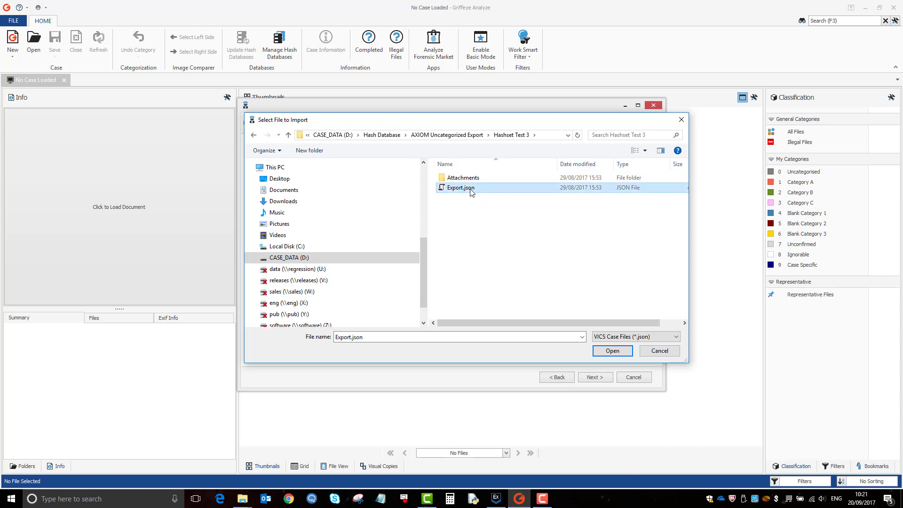
pyautogui.click(613, 351)
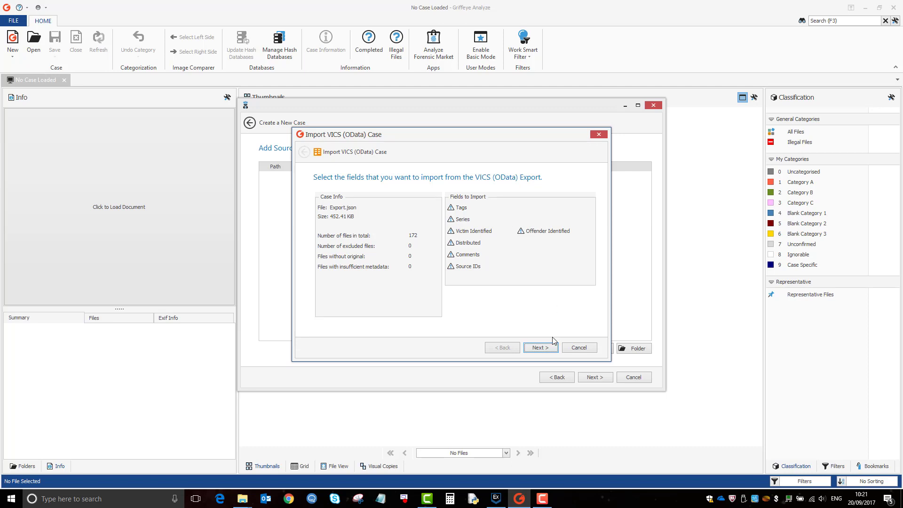
# - Accept the import fields and Uncategorised category mapping, and add the source with the Source ID "Axiom Pictures Export"
pyautogui.click(549, 351)
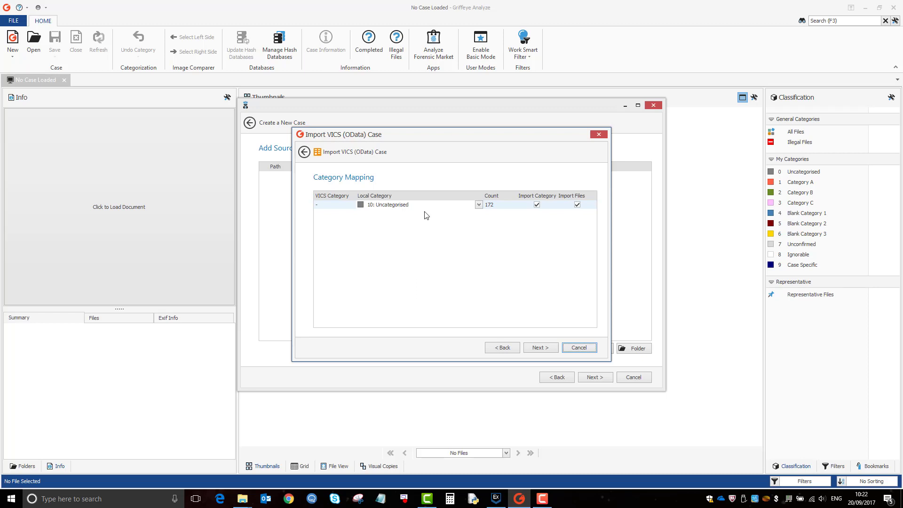
pyautogui.click(548, 351)
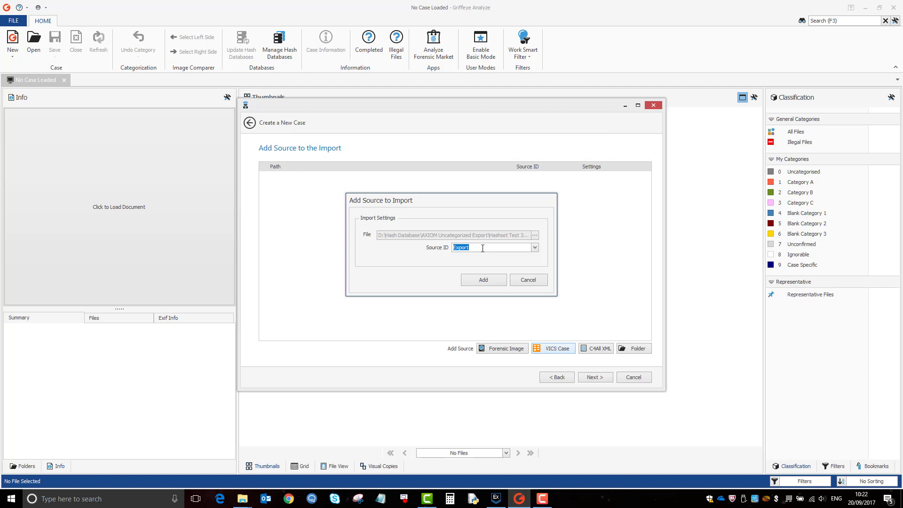
pyautogui.press('BackSpace')
pyautogui.write('Pictures Expor')
pyautogui.tripleClick(455, 248)
pyautogui.click(457, 251)
pyautogui.write('Axiom')
pyautogui.click(481, 280)
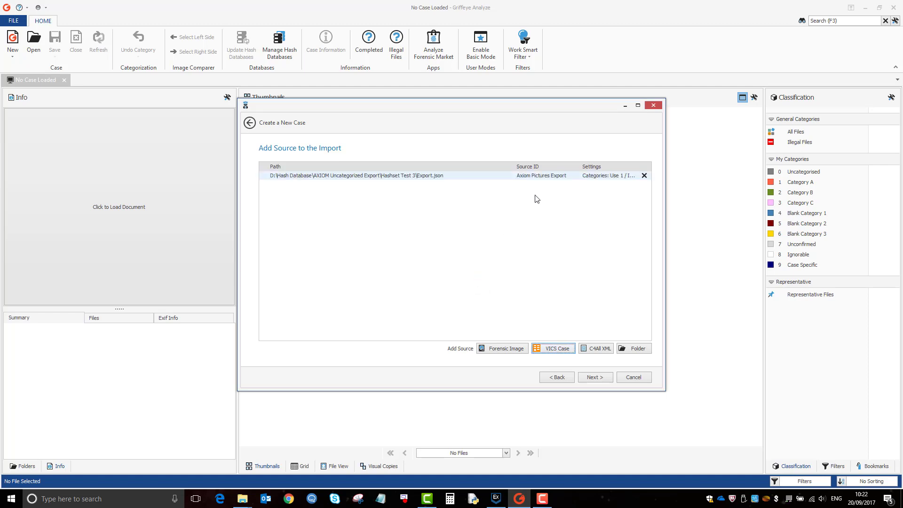
# - Choose Export.json from the AXIOM Uncategorized Export folder "Hashset Test 2 - Videos - JSON" as a second VICS case source
pyautogui.click(564, 351)
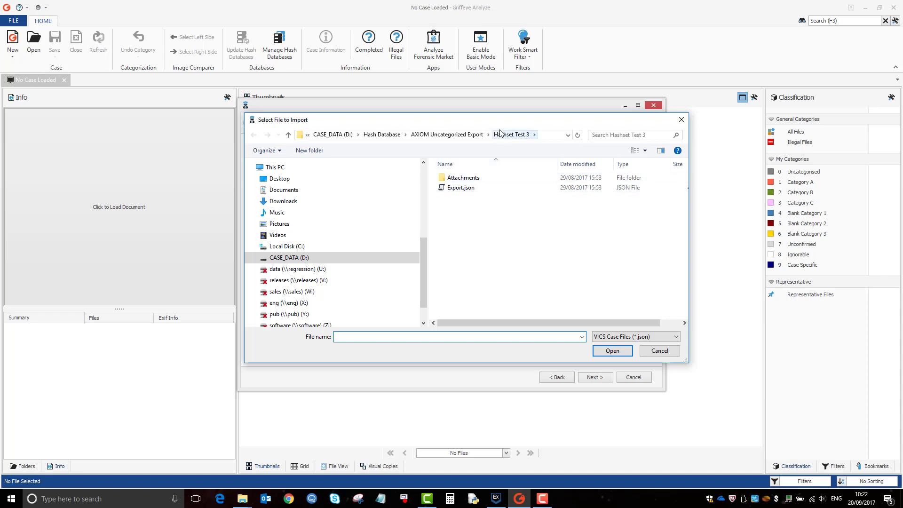
pyautogui.click(461, 136)
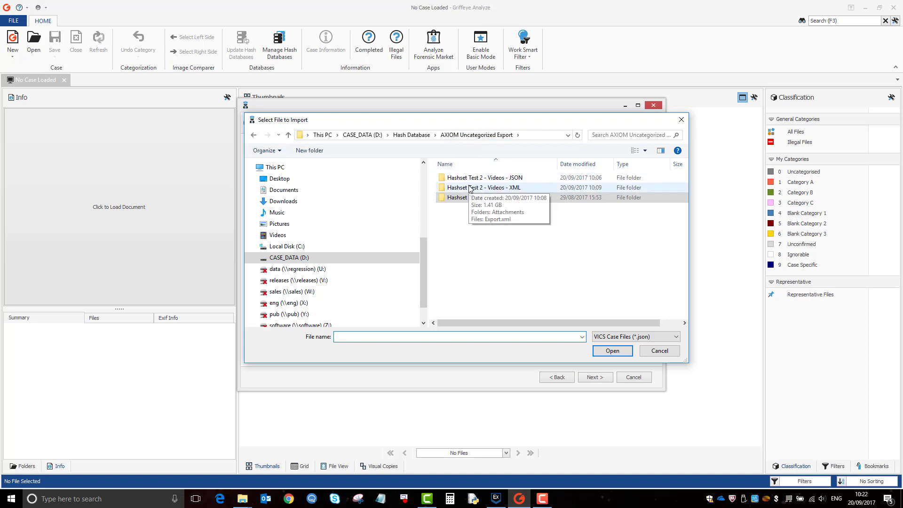
pyautogui.doubleClick(515, 179)
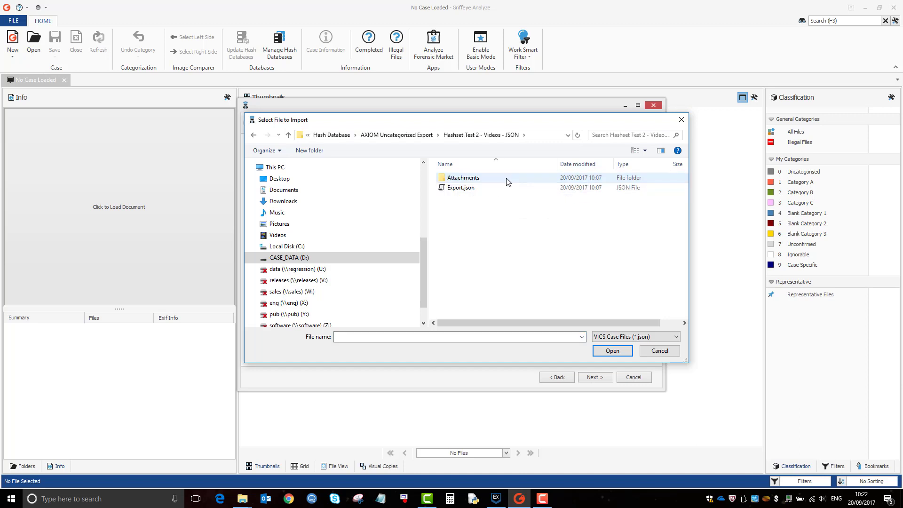
pyautogui.click(472, 191)
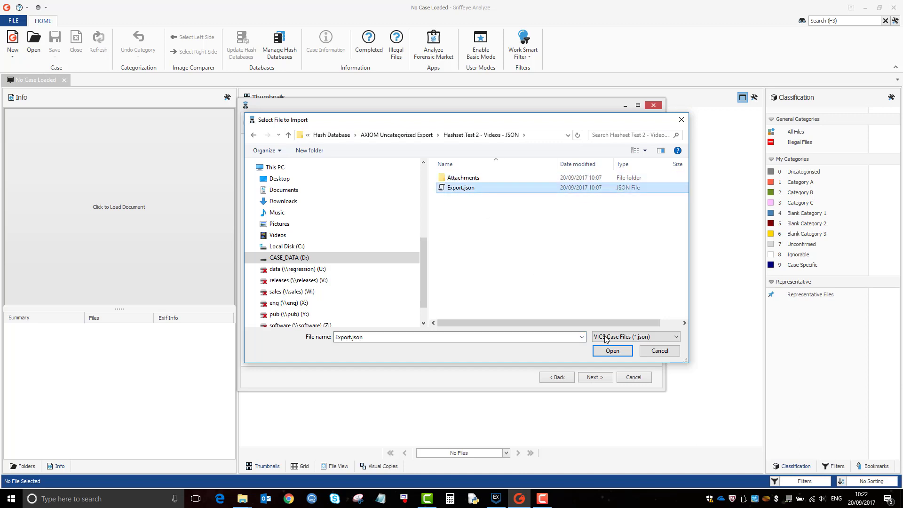
pyautogui.click(612, 351)
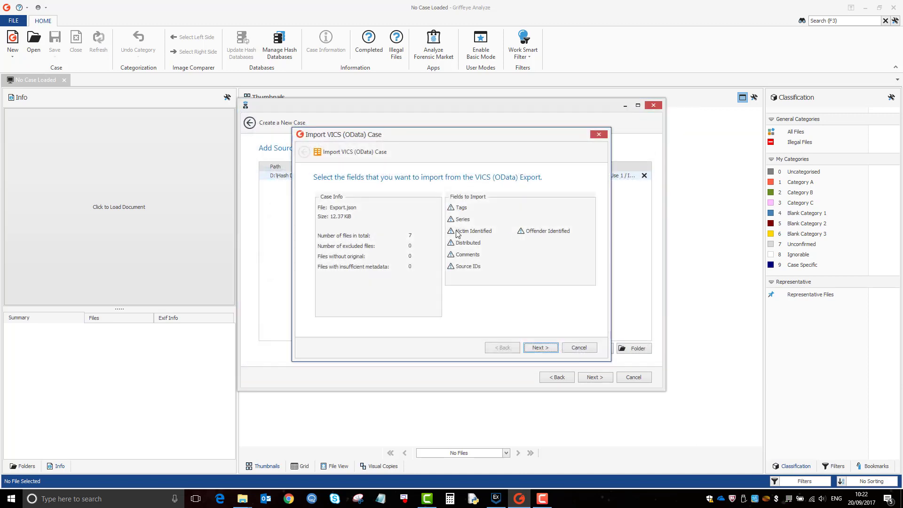
# - Accept the second source's fields and category mapping, and add it with the Source ID "Axiom Videos Export"
pyautogui.click(540, 349)
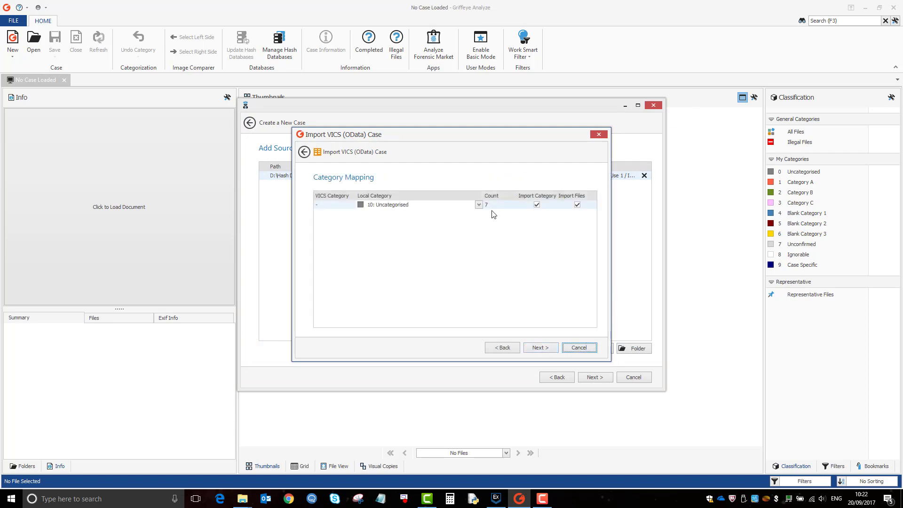
pyautogui.click(541, 349)
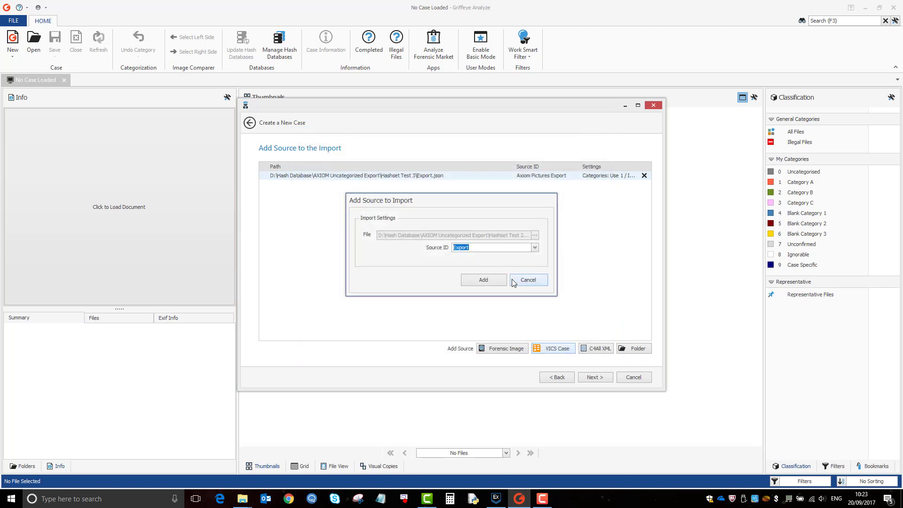
pyautogui.press('Home')
pyautogui.write('Axiom Videos')
pyautogui.click(500, 280)
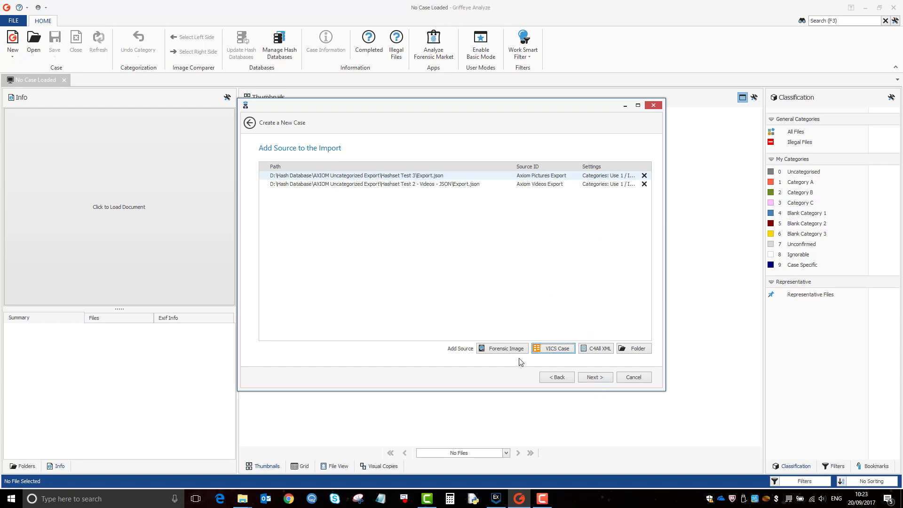
# - Accept the preset file import options, exclude filters and administrative options for the case, and start the import
pyautogui.click(591, 377)
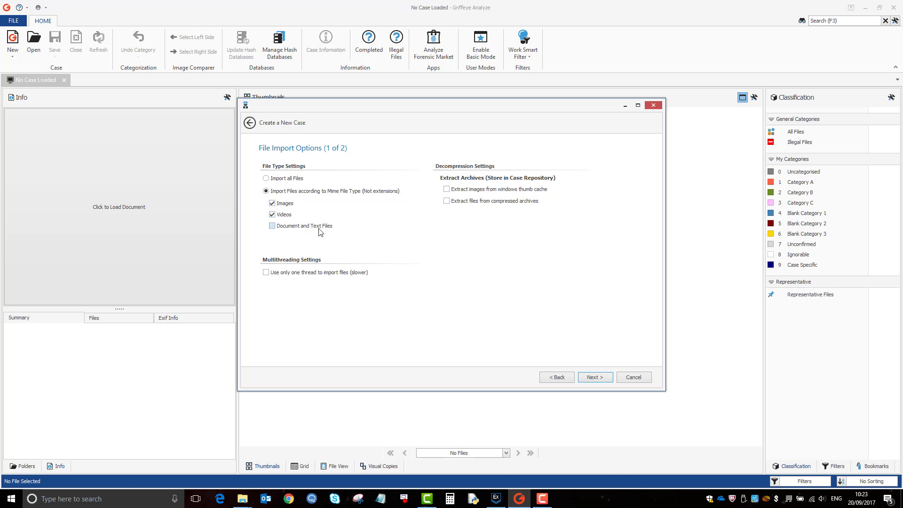
pyautogui.click(603, 385)
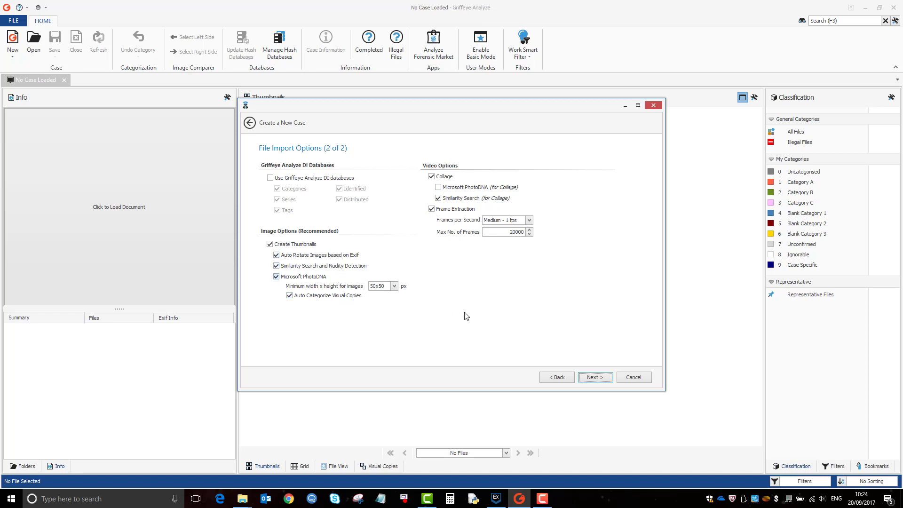
pyautogui.click(594, 377)
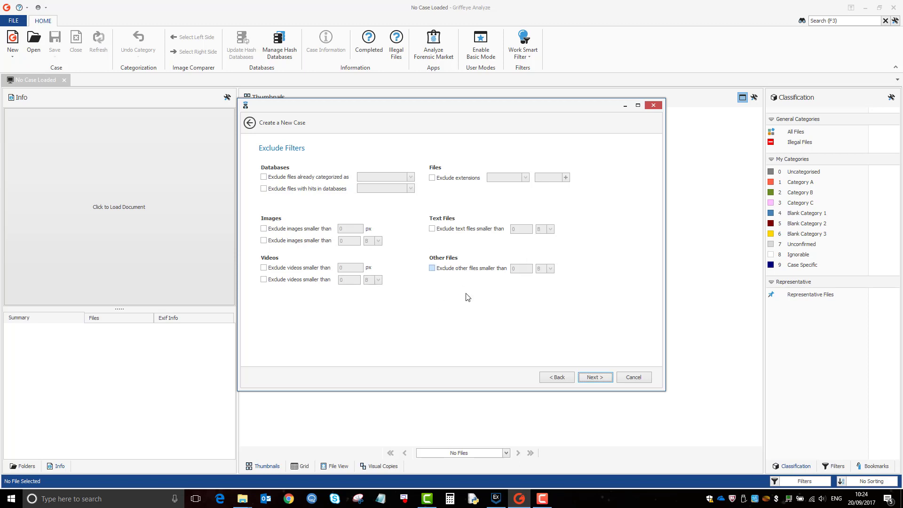
pyautogui.click(593, 377)
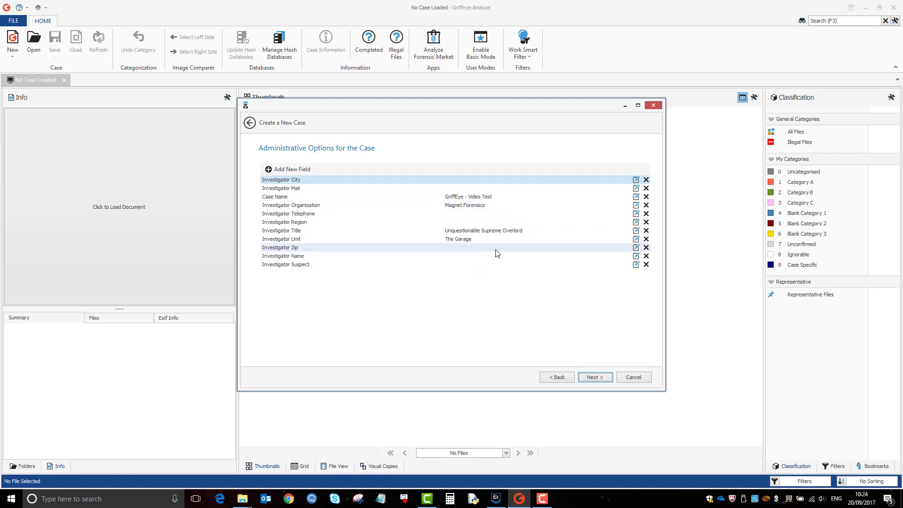
pyautogui.click(593, 377)
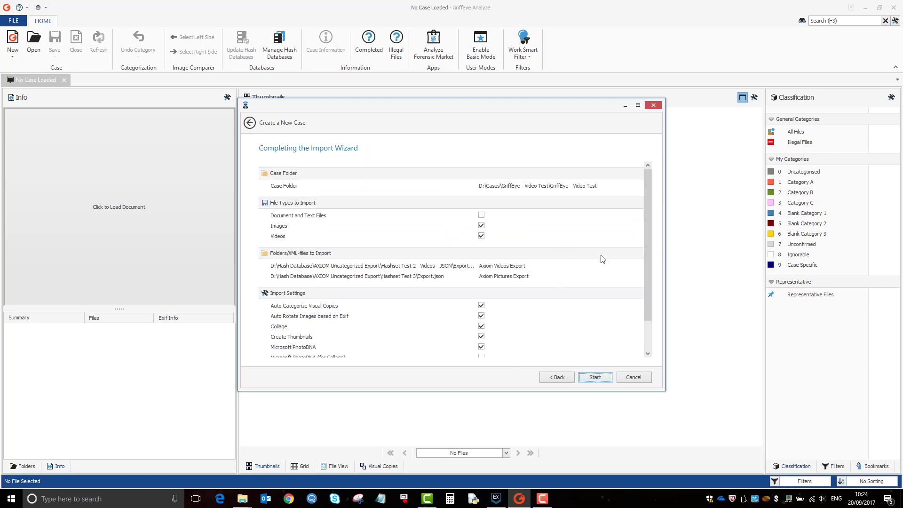
pyautogui.click(595, 377)
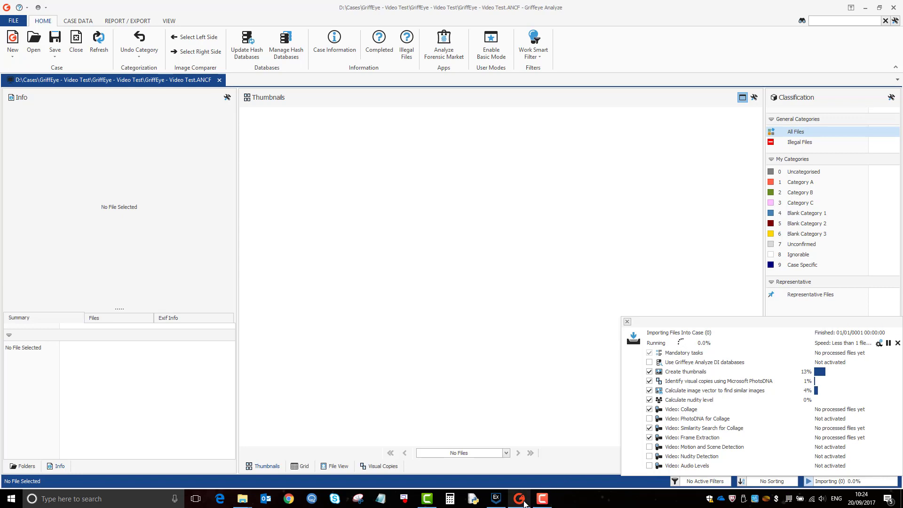
pyautogui.moveTo(525, 503)
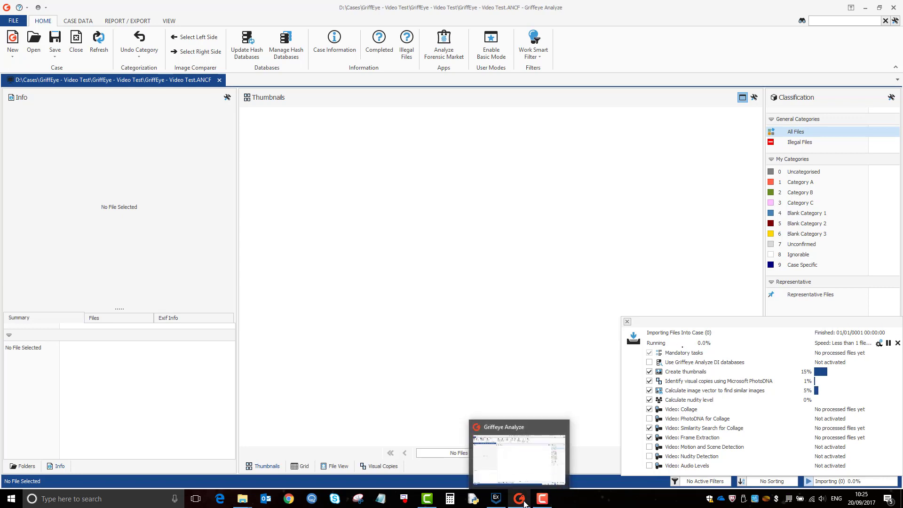
pyautogui.click(525, 502)
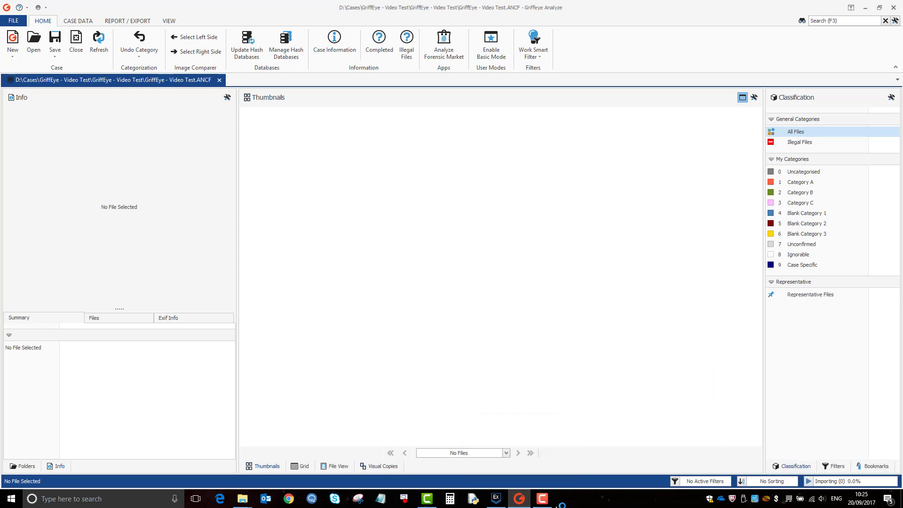
pyautogui.click(543, 499)
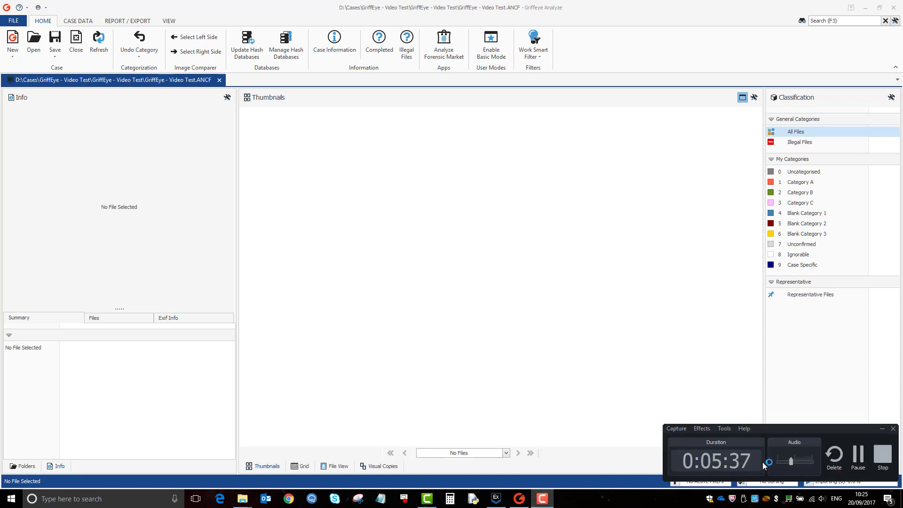
pyautogui.click(853, 468)
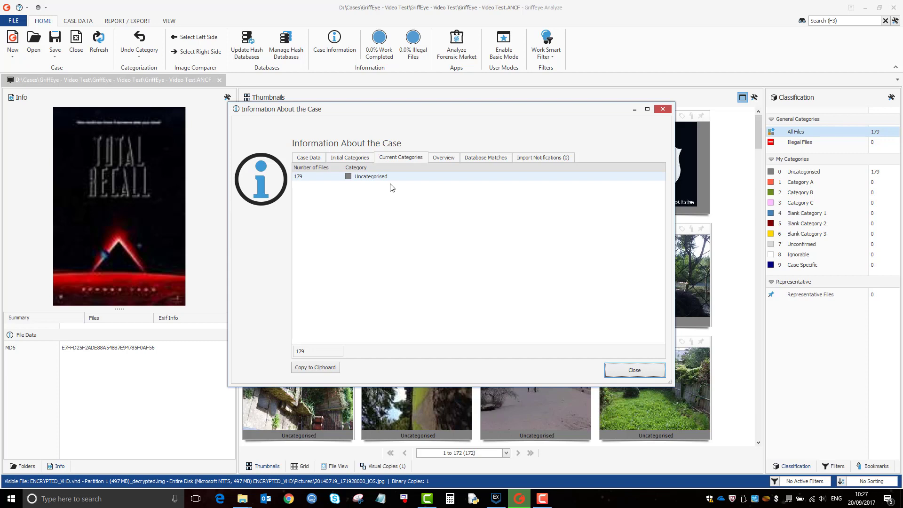
# - Close the case information window and show only the files in the Uncategorised category
pyautogui.click(640, 372)
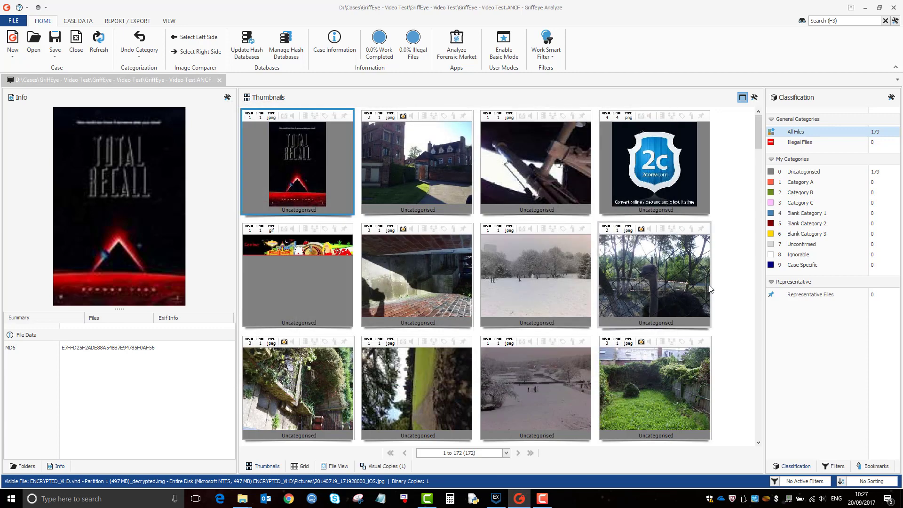
pyautogui.click(824, 173)
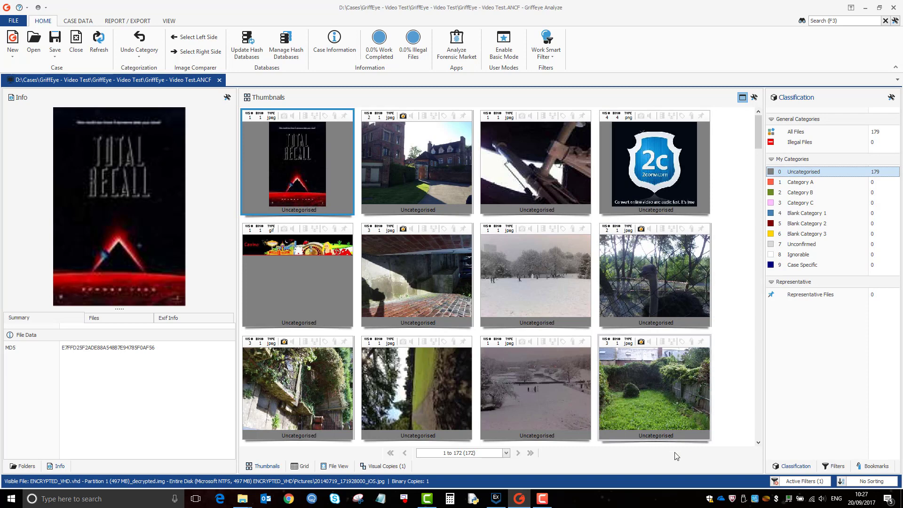
pyautogui.click(542, 499)
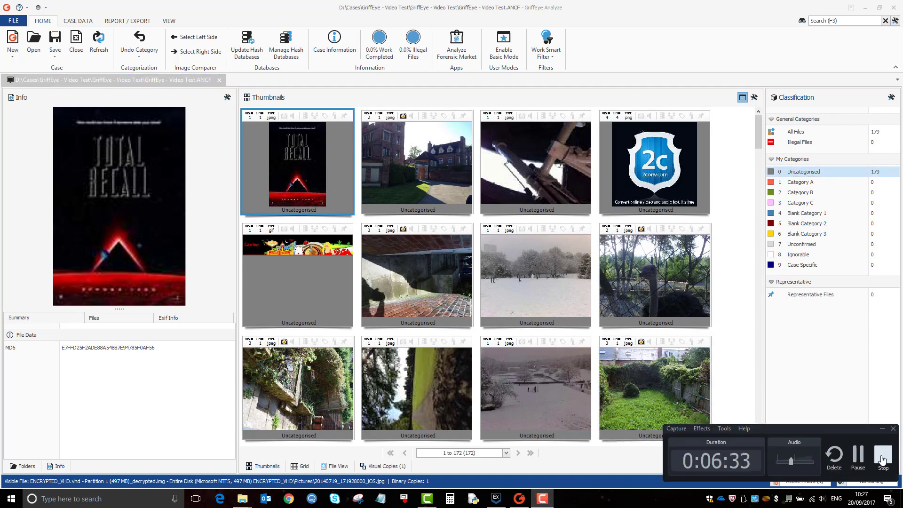